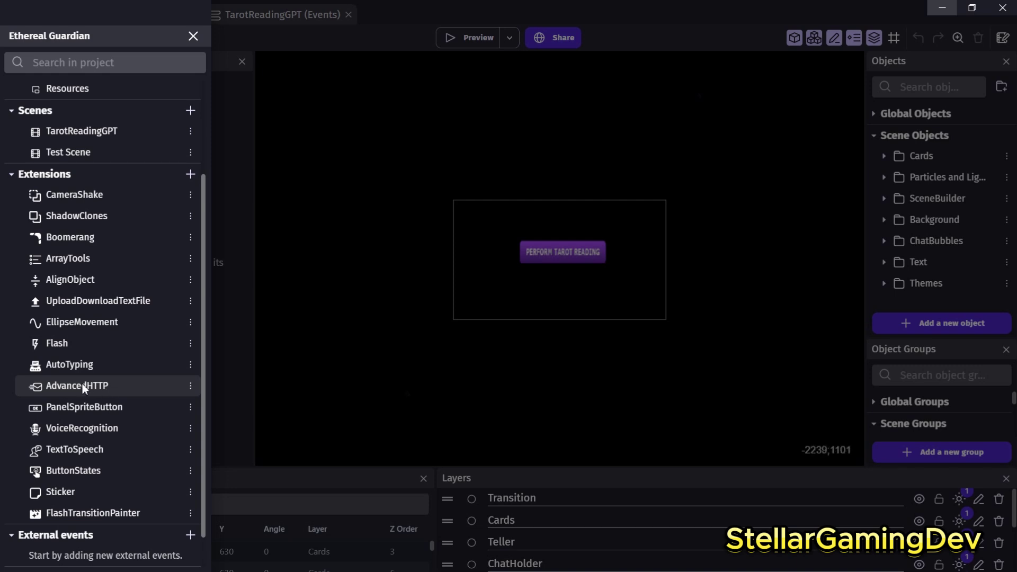
# - Open the AdvancedHTTP extension's details from the project's Extensions list
pyautogui.click(109, 386)
# - Close the extension details, preview the game, start a tarot reading, answer YES, and select the message box
pyautogui.click(378, 424)
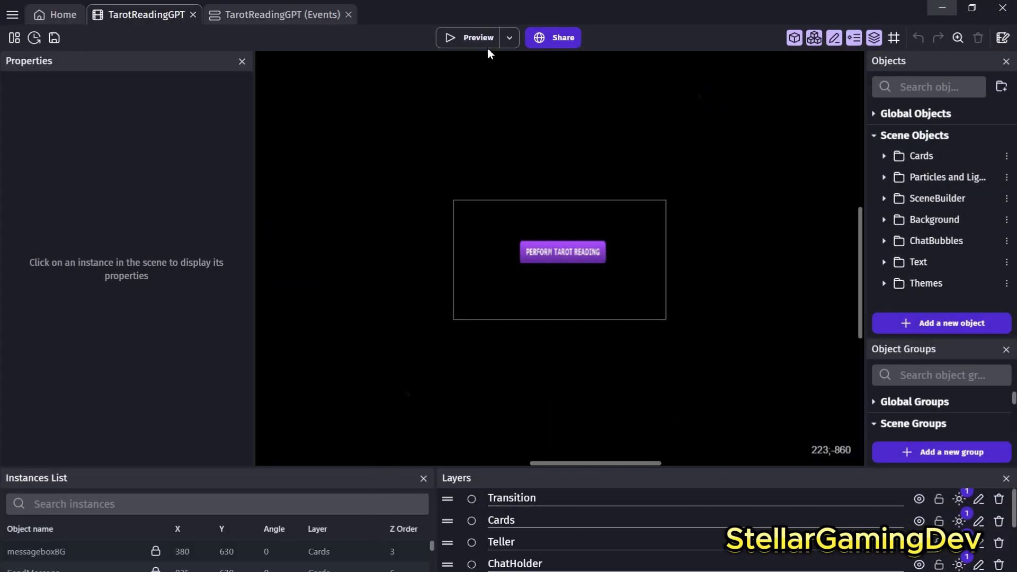
pyautogui.click(476, 38)
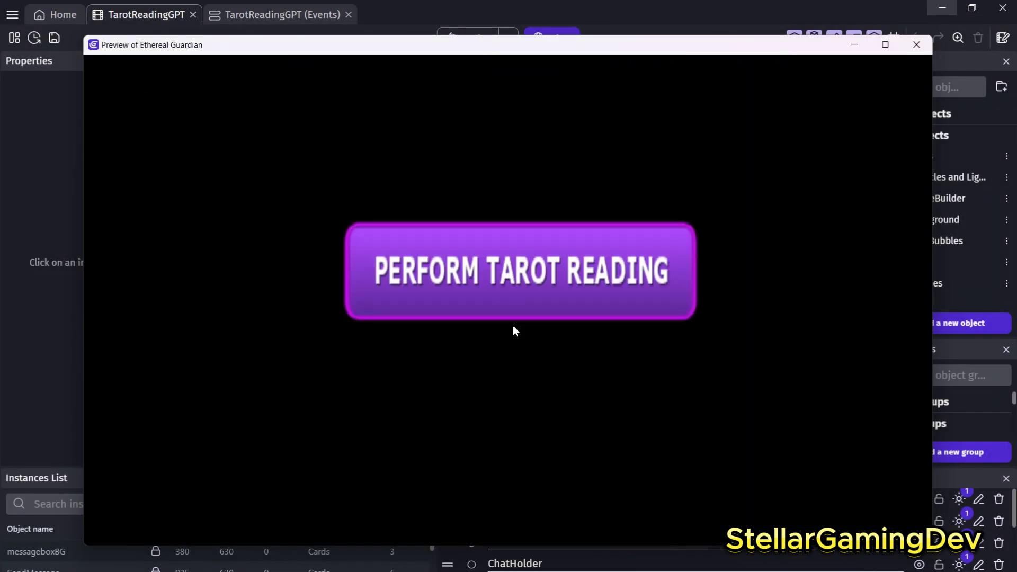
pyautogui.click(541, 289)
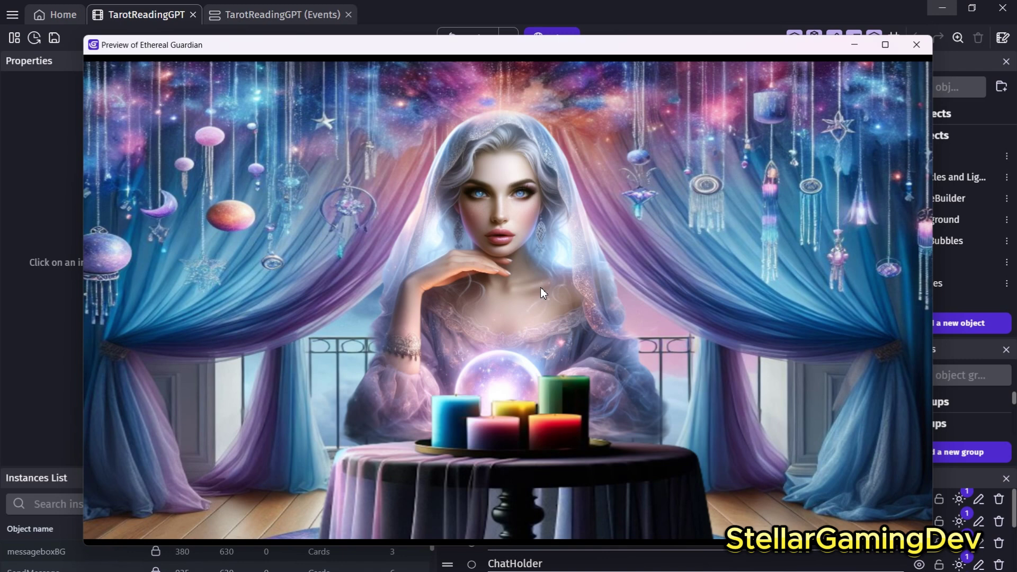
pyautogui.click(478, 461)
pyautogui.click(458, 500)
# - Send 'i like sonic the hedgehog!' to the Ethereal Guardian, then type 'Will I finish my game?'
pyautogui.write('i like sonic tghe')
pyautogui.press('BackSpace')
pyautogui.press('BackSpace')
pyautogui.press('BackSpace')
pyautogui.write('he hedgehog!')
pyautogui.click(734, 507)
pyautogui.click(658, 503)
pyautogui.write('Will I finish my game?')
# - Submit 'Will I finish my game?' and wait for the Guardian's reading
pyautogui.click(728, 503)
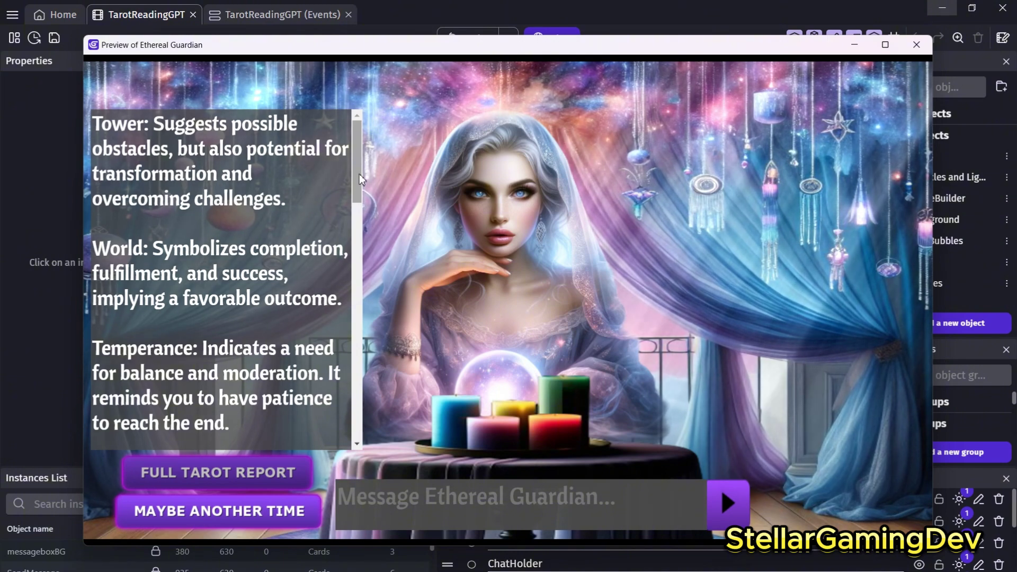
# - Scroll the reading panel down to read the card-by-card tarot answer
pyautogui.moveTo(359, 174); pyautogui.dragTo(355, 221)
pyautogui.moveTo(355, 213); pyautogui.dragTo(350, 299)
pyautogui.moveTo(354, 312); pyautogui.dragTo(353, 357)
pyautogui.moveTo(357, 342); pyautogui.dragTo(357, 380)
pyautogui.moveTo(358, 371); pyautogui.dragTo(358, 374)
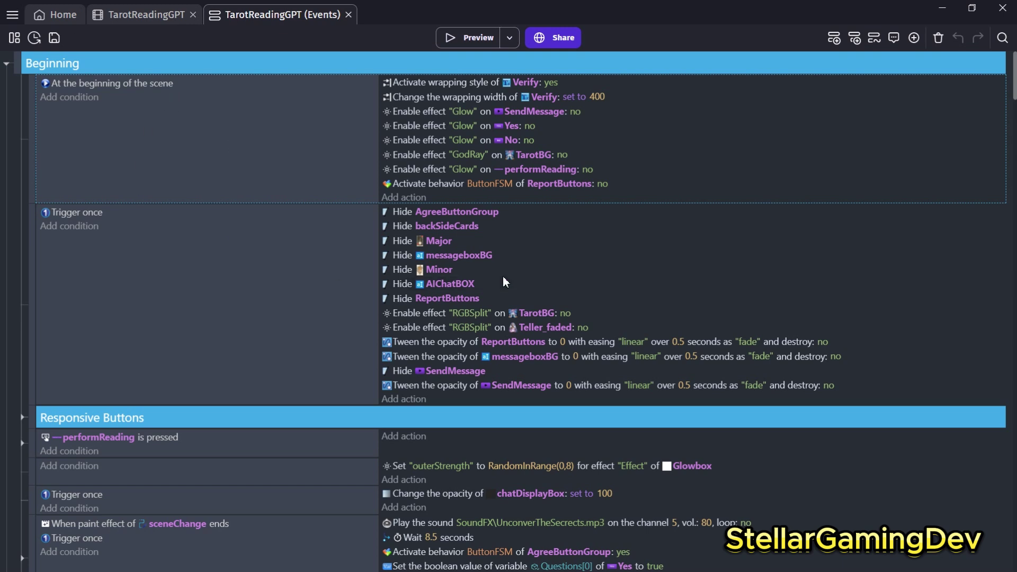
# - Expand the Responsive Buttons event group and scroll down to the userRequests events
pyautogui.scroll(-2, 1009, 98)
pyautogui.scroll(-1, 509, 311)
pyautogui.click(22, 286)
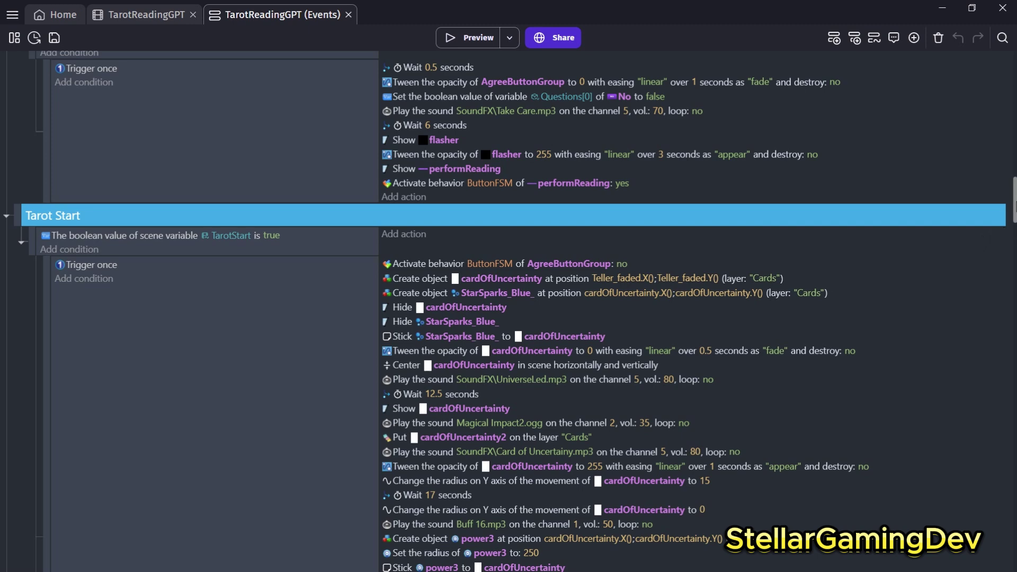
pyautogui.moveTo(1014, 202); pyautogui.dragTo(1011, 275)
pyautogui.moveTo(1012, 291); pyautogui.dragTo(1012, 315)
# - Switch to the TarotReadingGPT scene and open the Major object to browse its card animations
pyautogui.scroll(-3, 532, 312)
pyautogui.scroll(-8, 533, 312)
pyautogui.scroll(-1, 1014, 339)
pyautogui.scroll(-1, 1015, 339)
pyautogui.click(140, 15)
pyautogui.click(937, 170)
pyautogui.doubleClick(929, 168)
pyautogui.moveTo(917, 99); pyautogui.dragTo(917, 450)
# - Close the Major editor and open the Minor object to browse its animations
pyautogui.click(858, 525)
pyautogui.click(936, 194)
pyautogui.doubleClick(935, 192)
pyautogui.moveTo(914, 97); pyautogui.dragTo(917, 135)
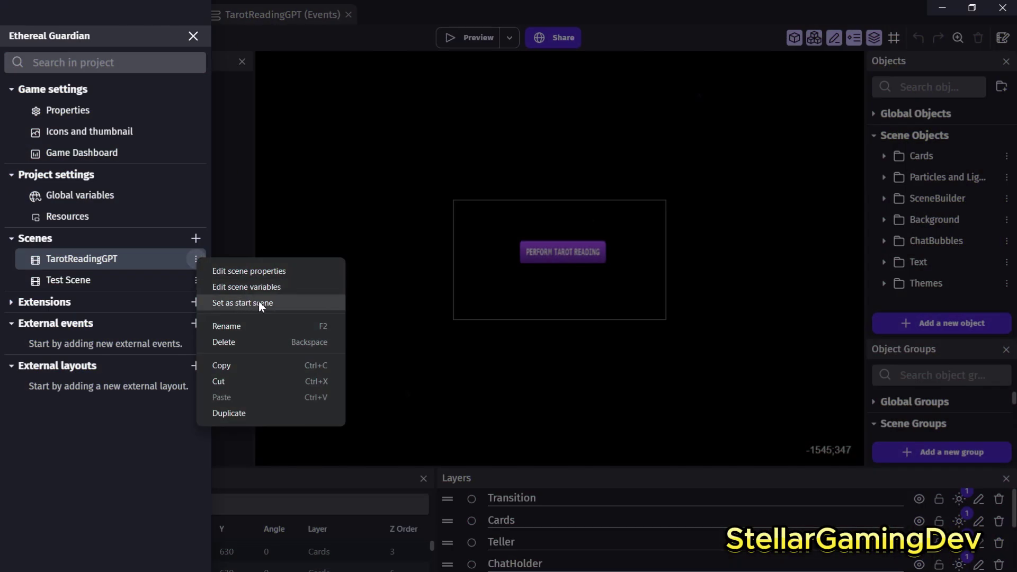
# - Review the TarotReadingGPT scene variables and apply to close the dialog
pyautogui.click(258, 286)
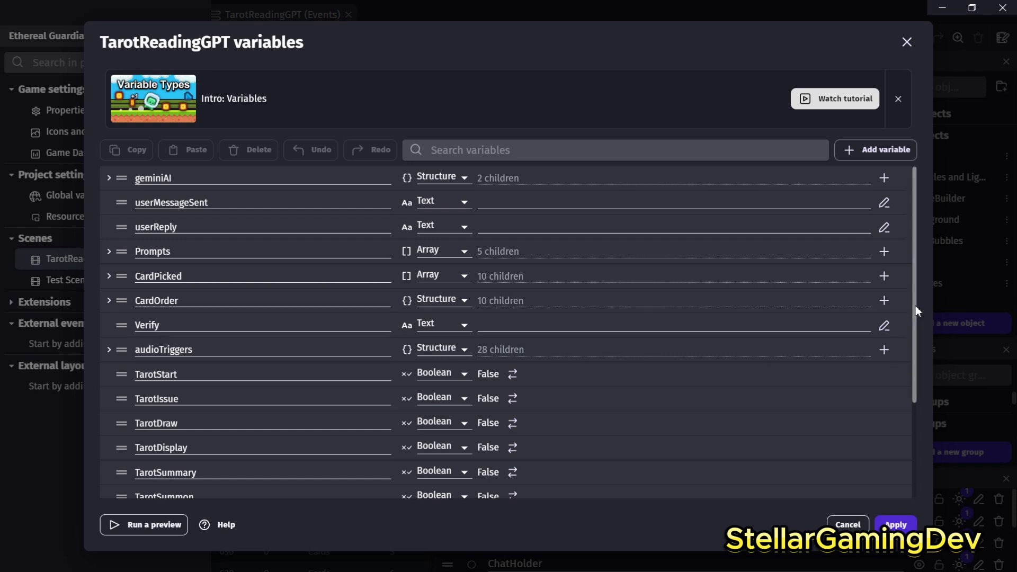
pyautogui.moveTo(916, 305); pyautogui.dragTo(908, 265)
pyautogui.click(895, 525)
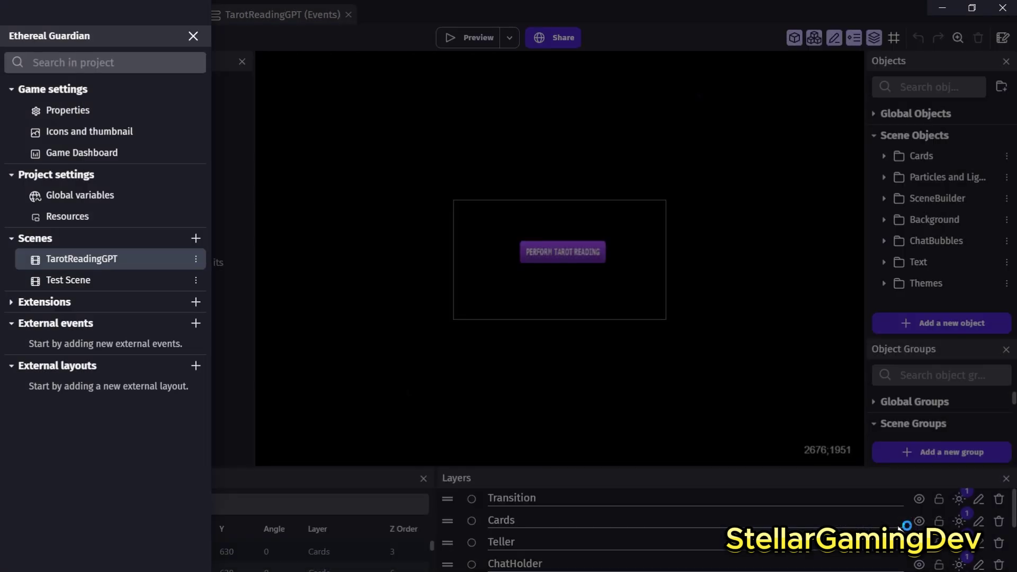